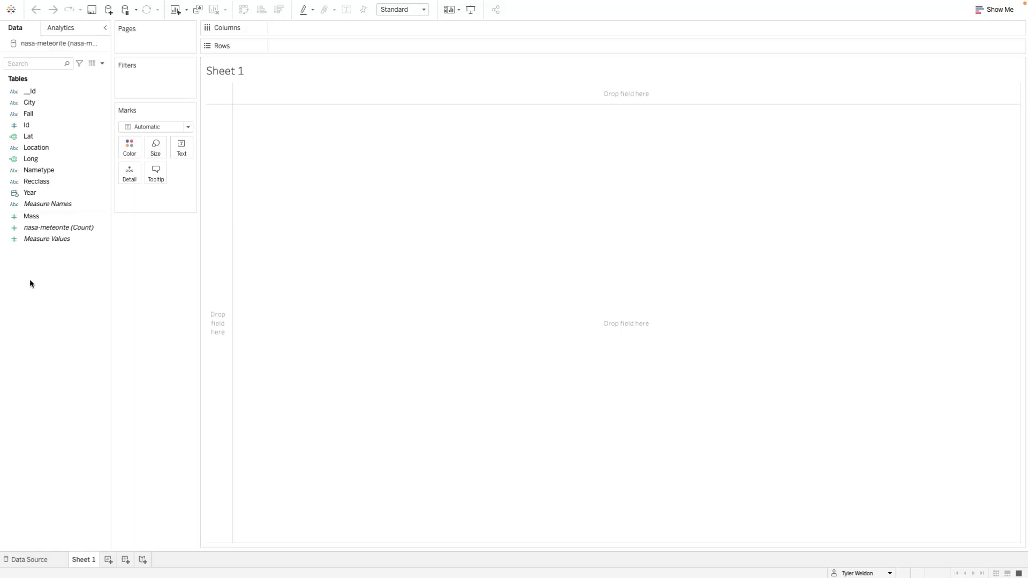
Create a calculated field named Tons with the formula [Mass]/907185
right_click(30, 279)
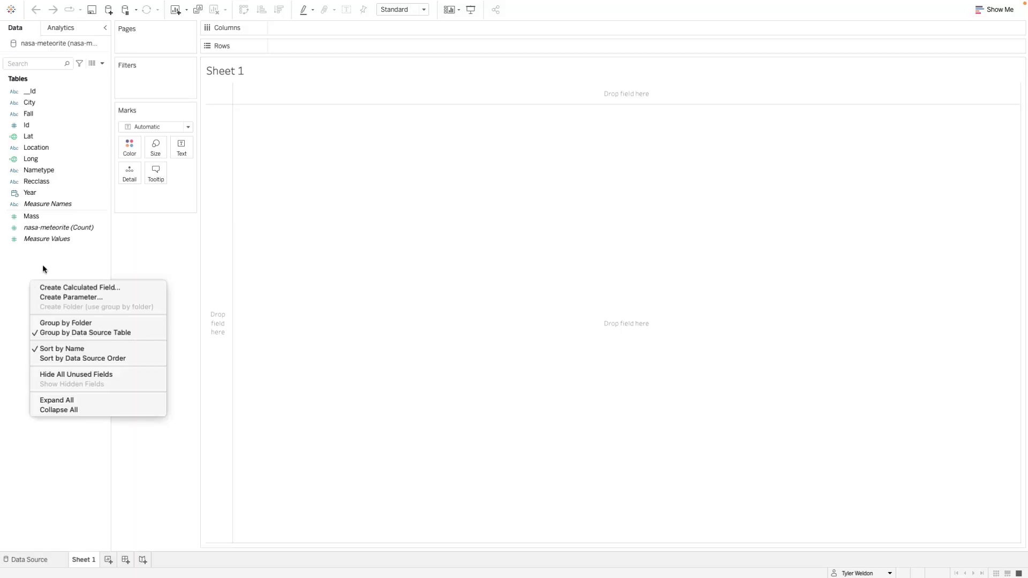
click(49, 285)
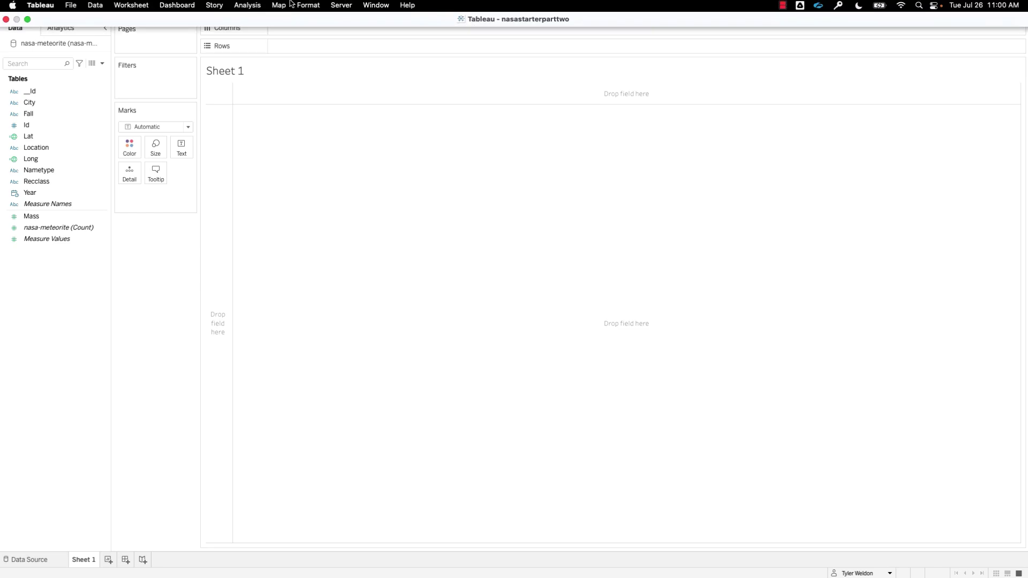
click(248, 5)
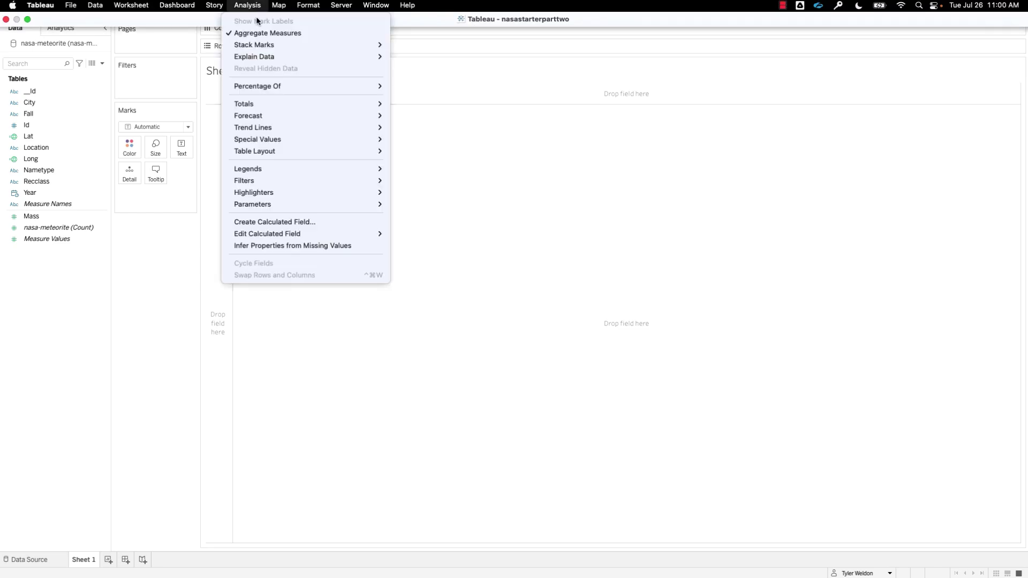
click(297, 224)
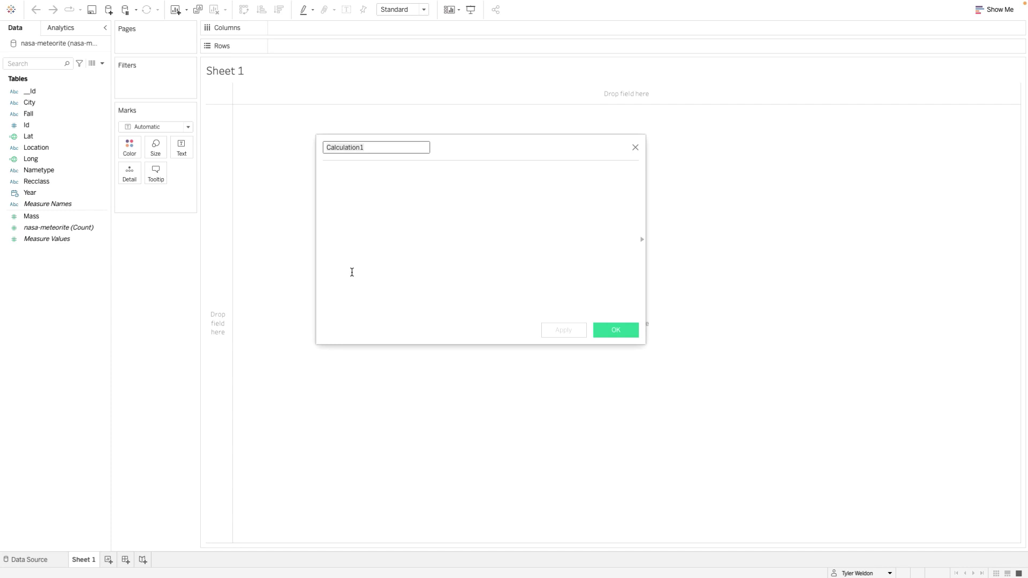
text(Tons)
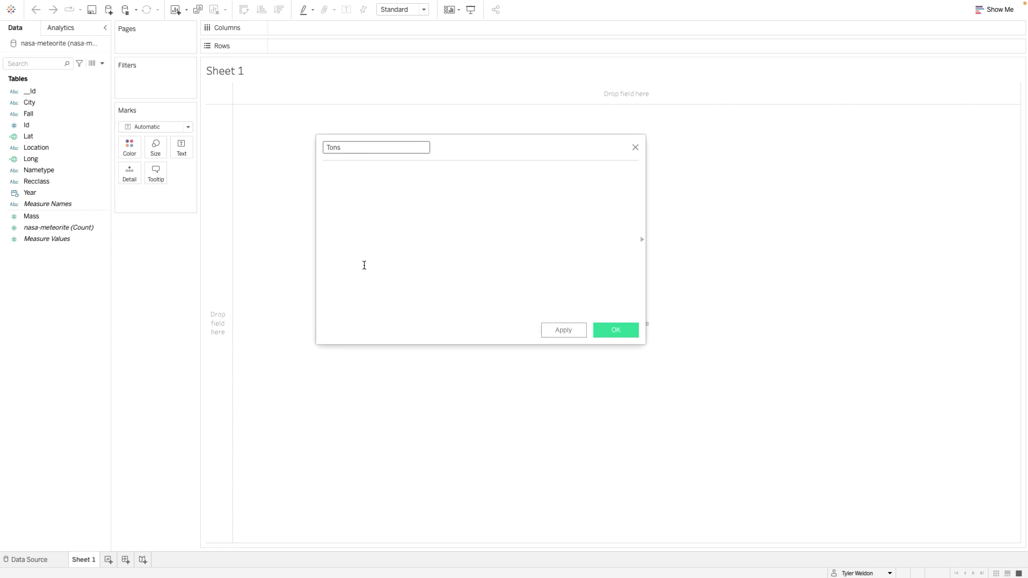
click(364, 265)
text(Mass)
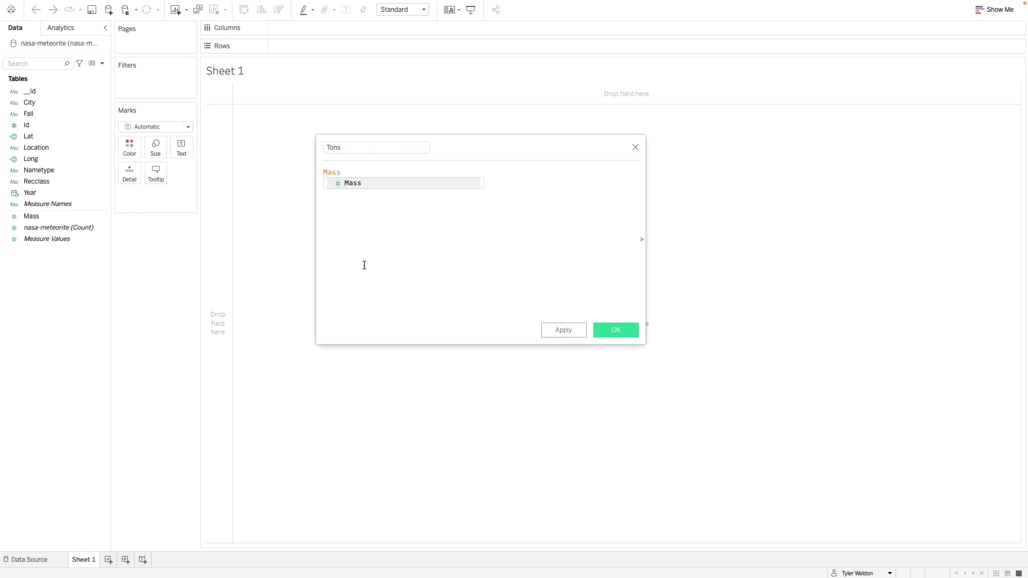
click(364, 183)
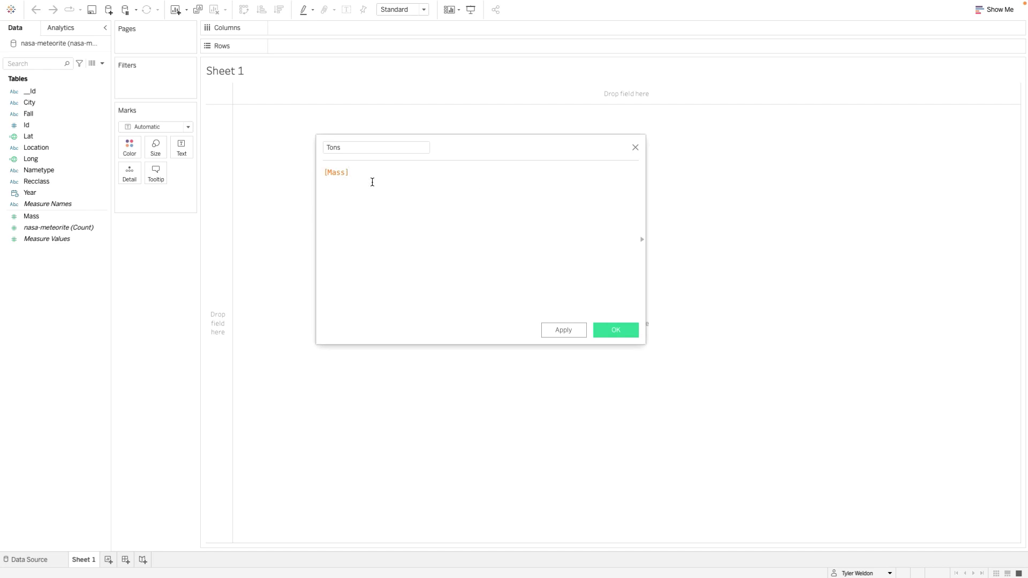
text(/907185)
Save the Tons field and rename the sheet to 'Meteorite by City'
click(620, 331)
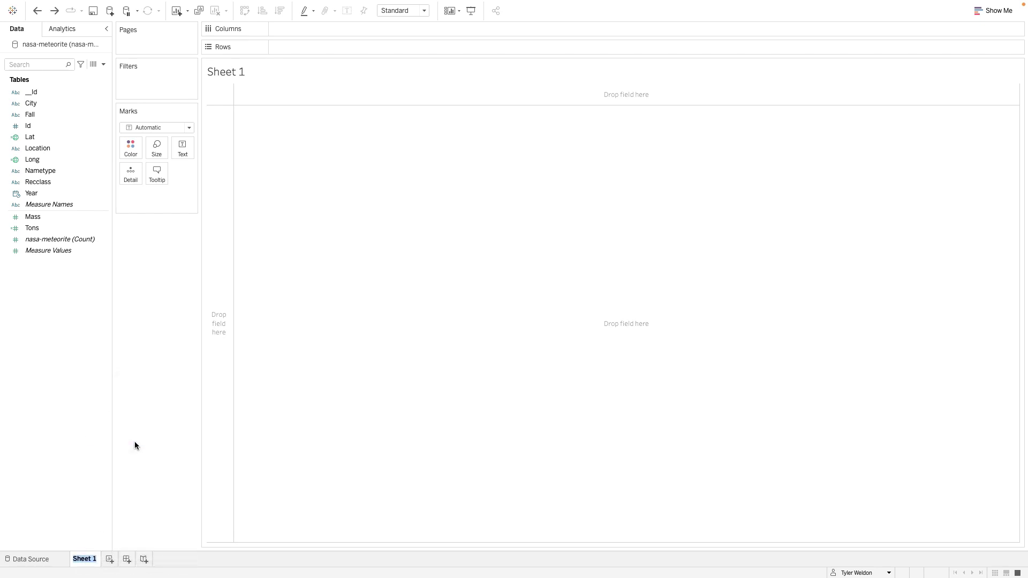
text(Meteorite )
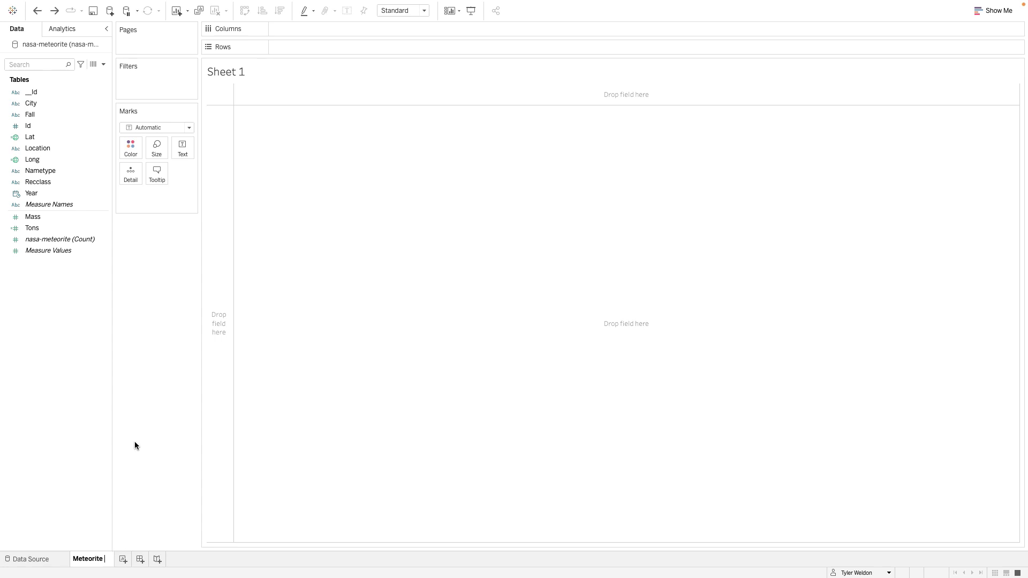
text(by City)
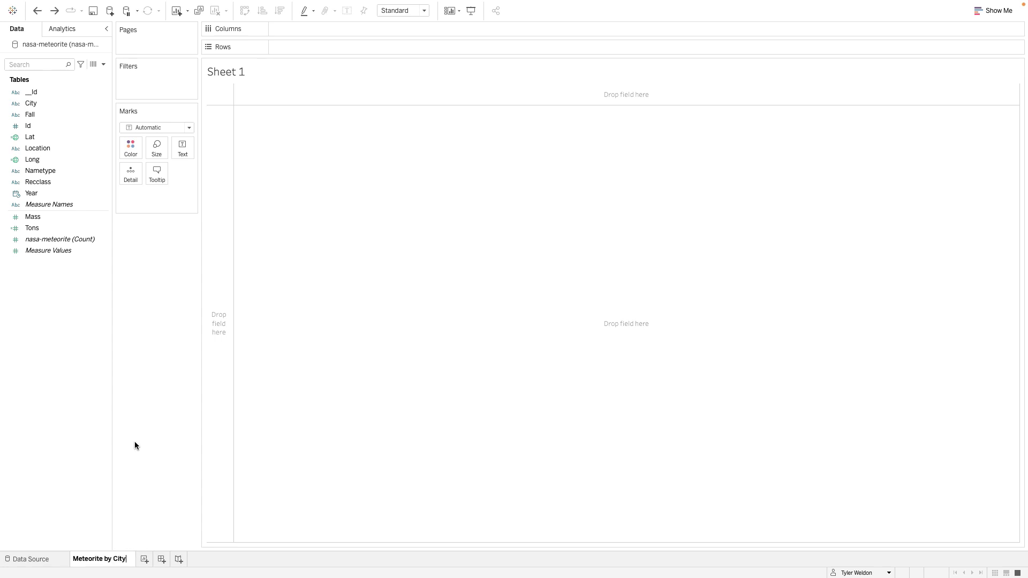
key(Return)
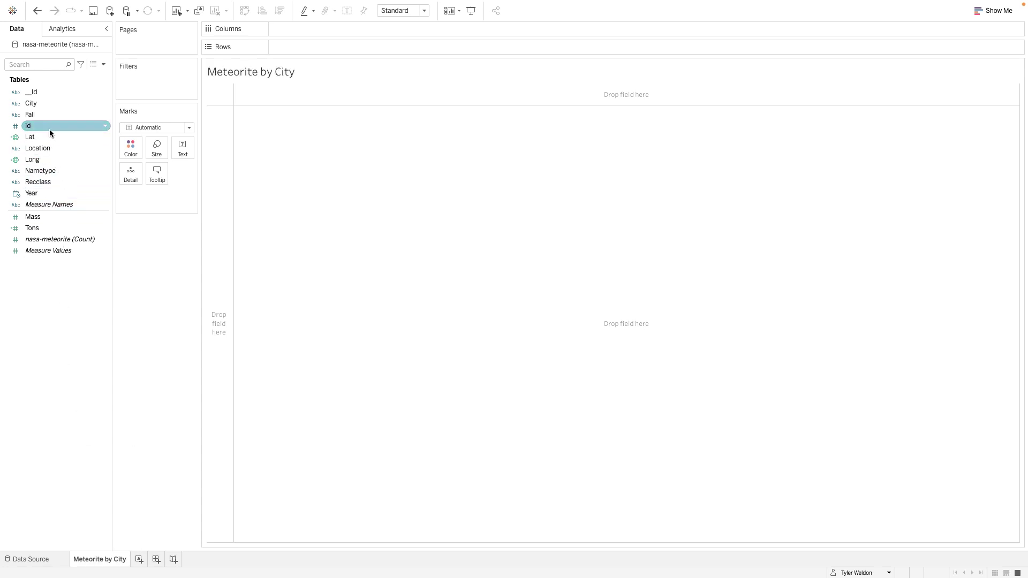
Put City on Rows and Tons on Columns to show SUM(Tons) per city as horizontal bars
drag(49, 101, 340, 46)
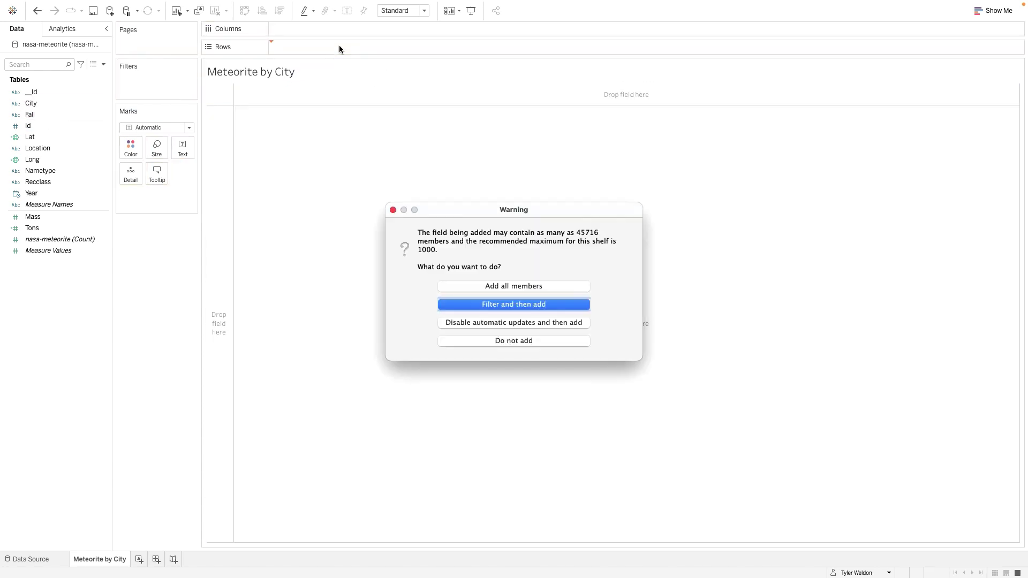
click(500, 288)
drag(45, 229, 313, 31)
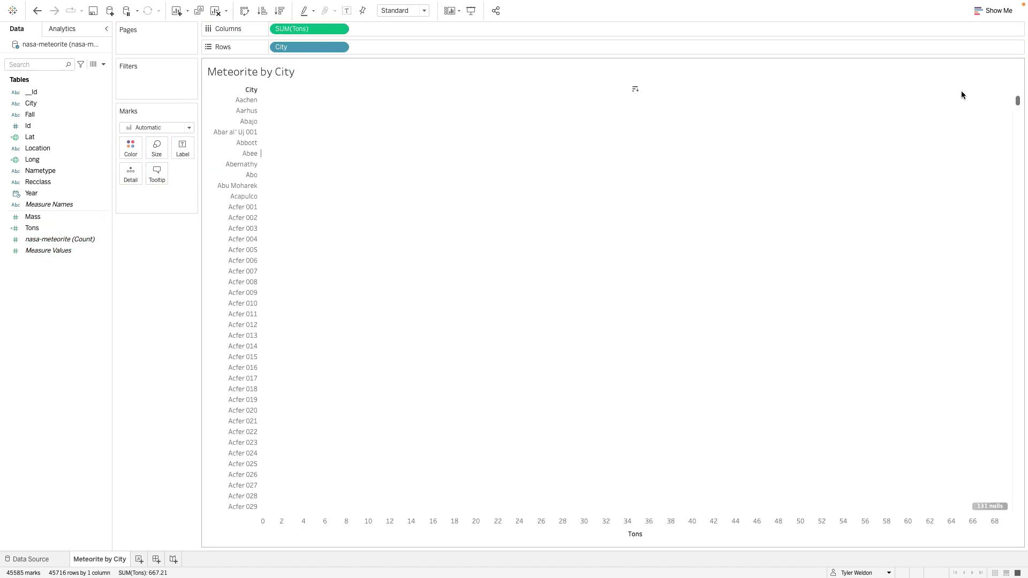
click(982, 14)
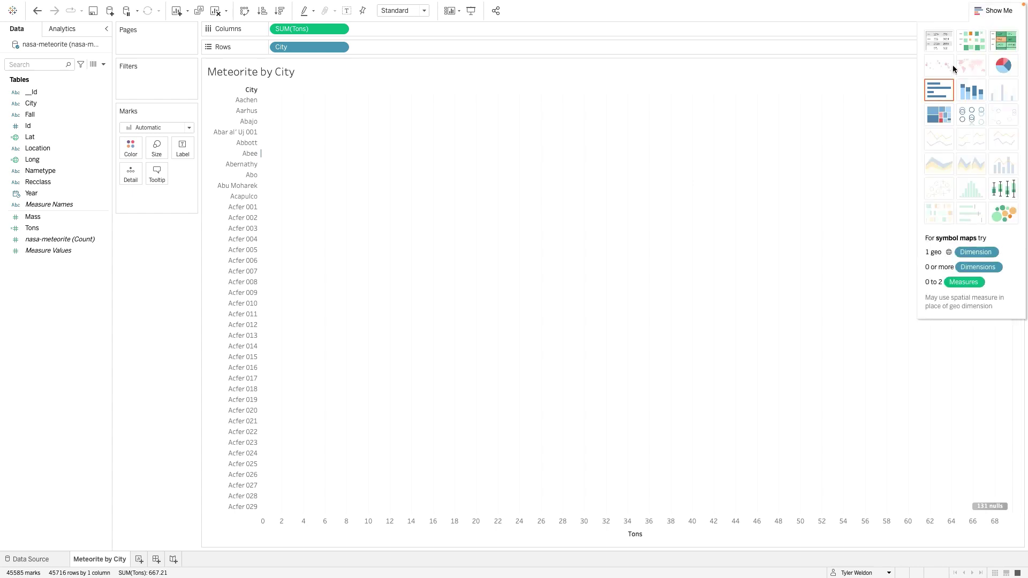
click(987, 19)
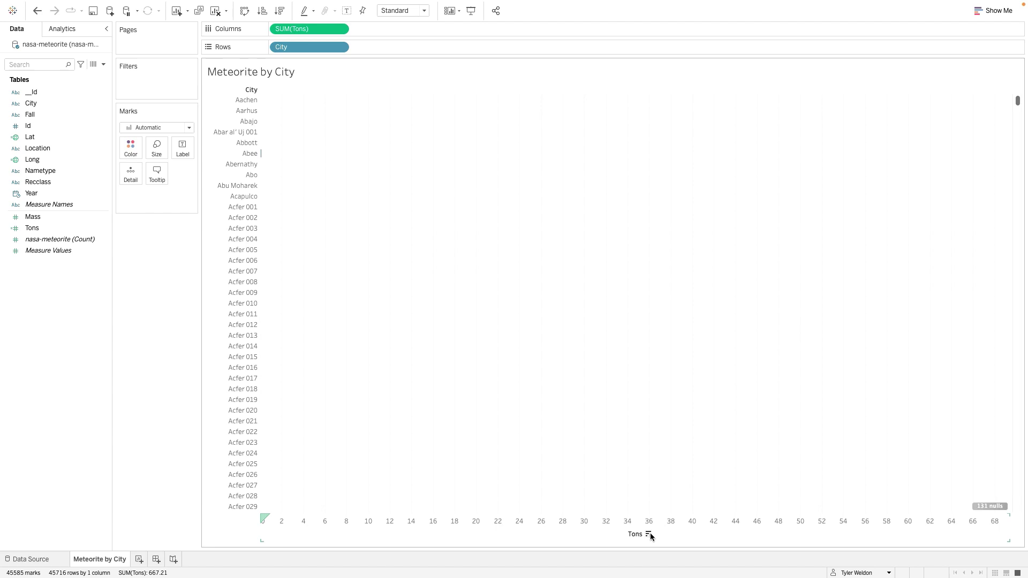
Sort cities by Tons descending and filter City to the Top 10 by Sum of Tons
click(649, 533)
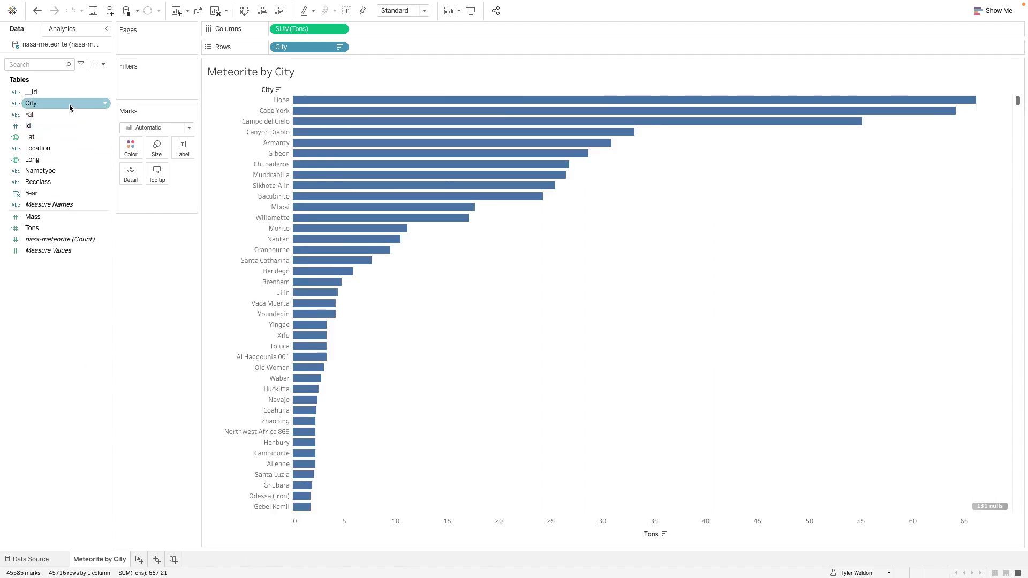
drag(71, 103, 169, 86)
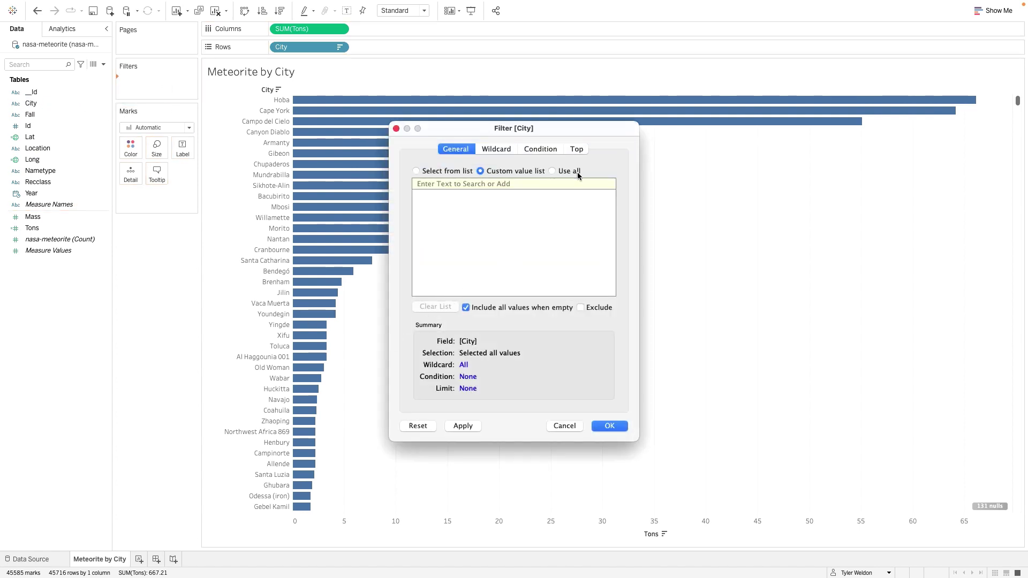
click(577, 150)
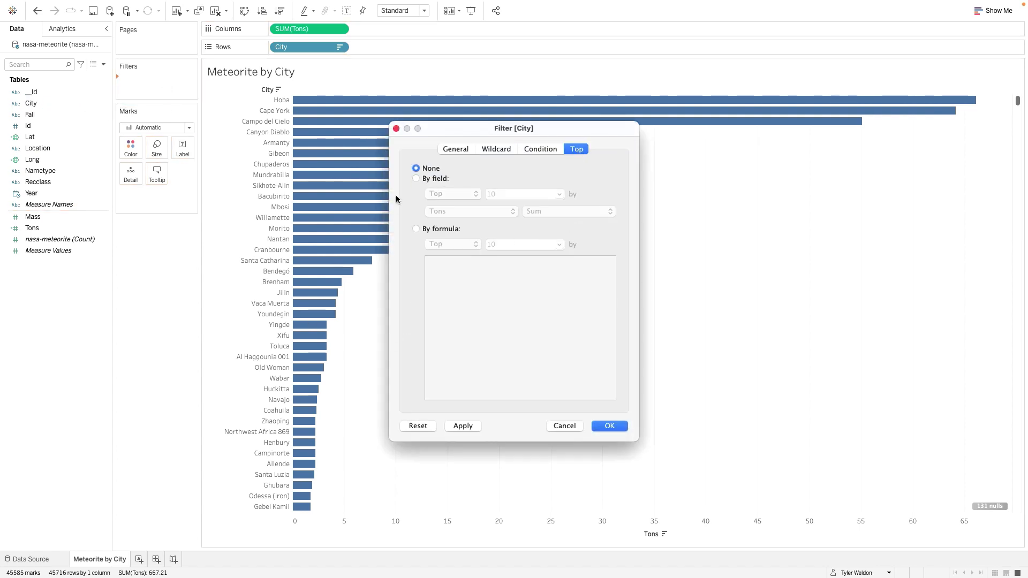
click(416, 179)
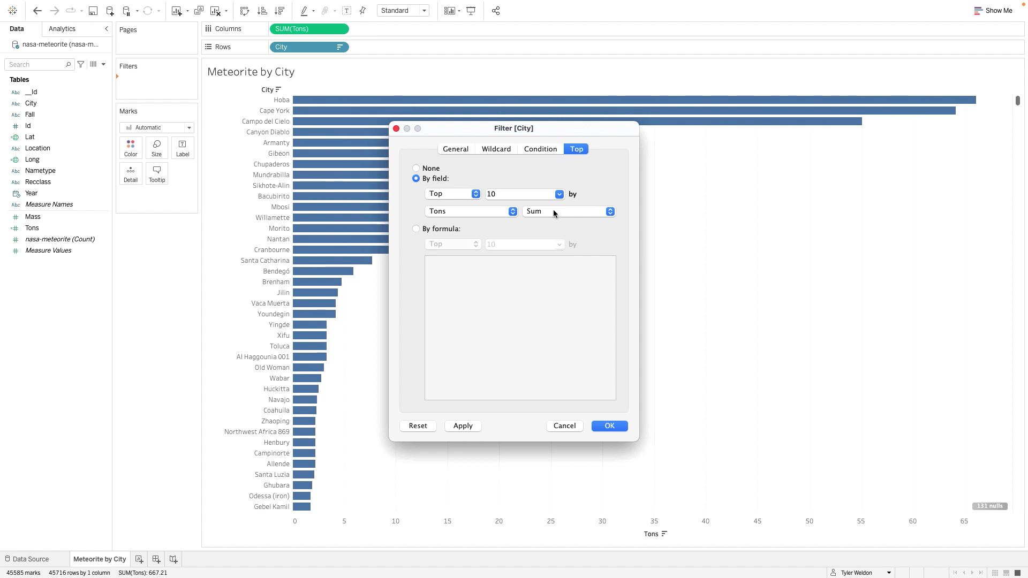
click(611, 426)
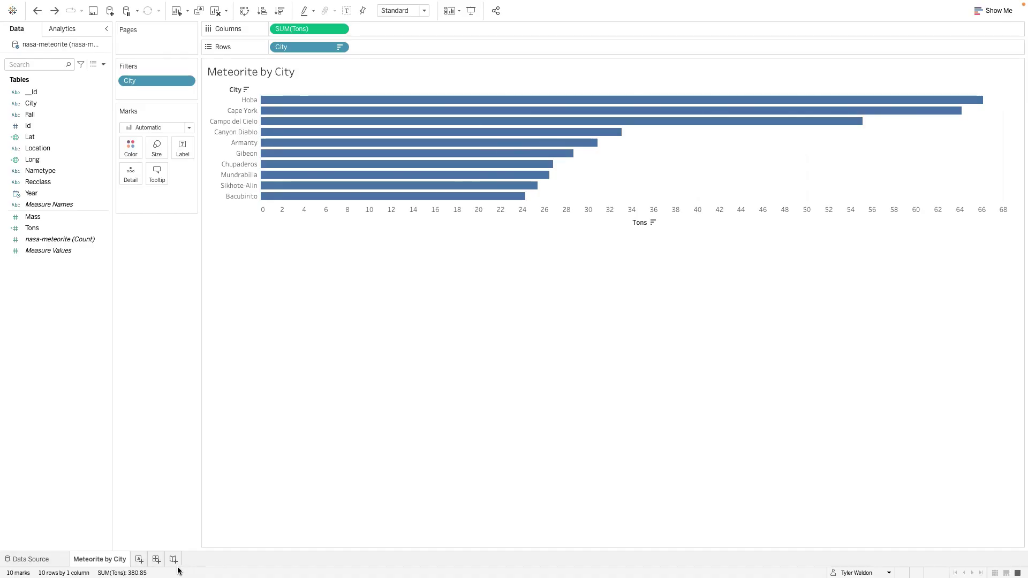
Add a new worksheet named 'Meteorites by Location'
click(141, 560)
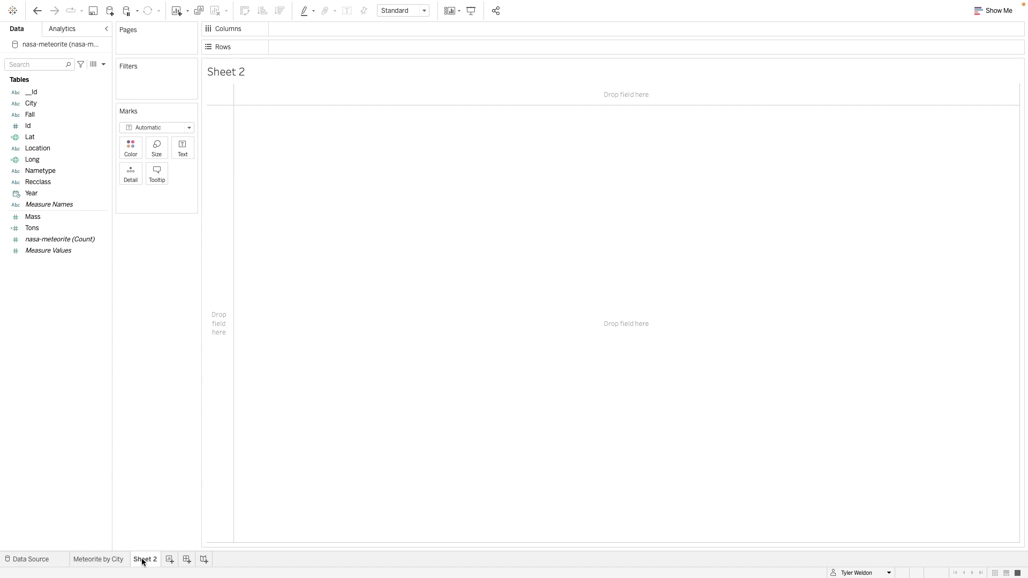
right_click(143, 562)
click(203, 437)
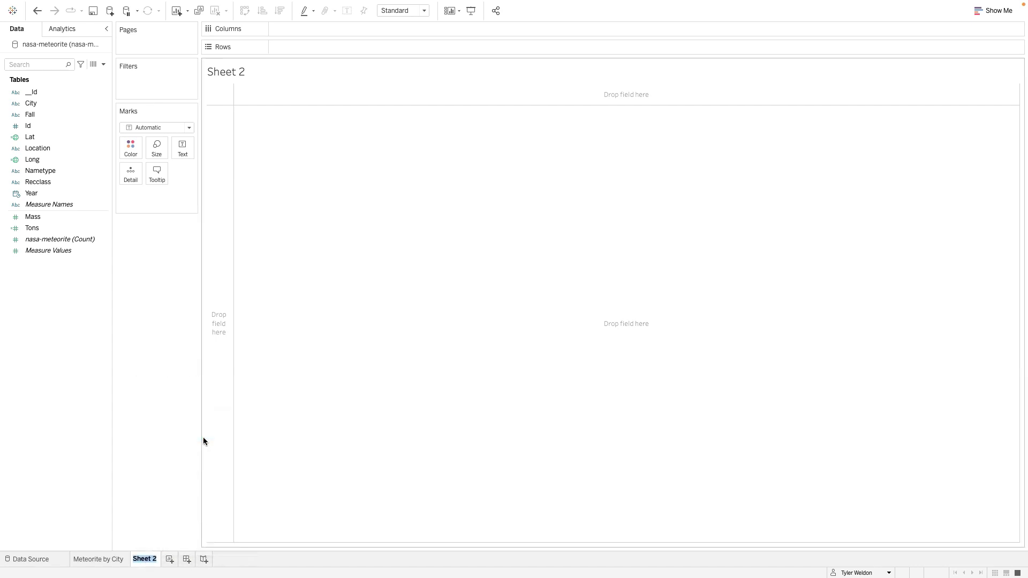
text(Meteorites by)
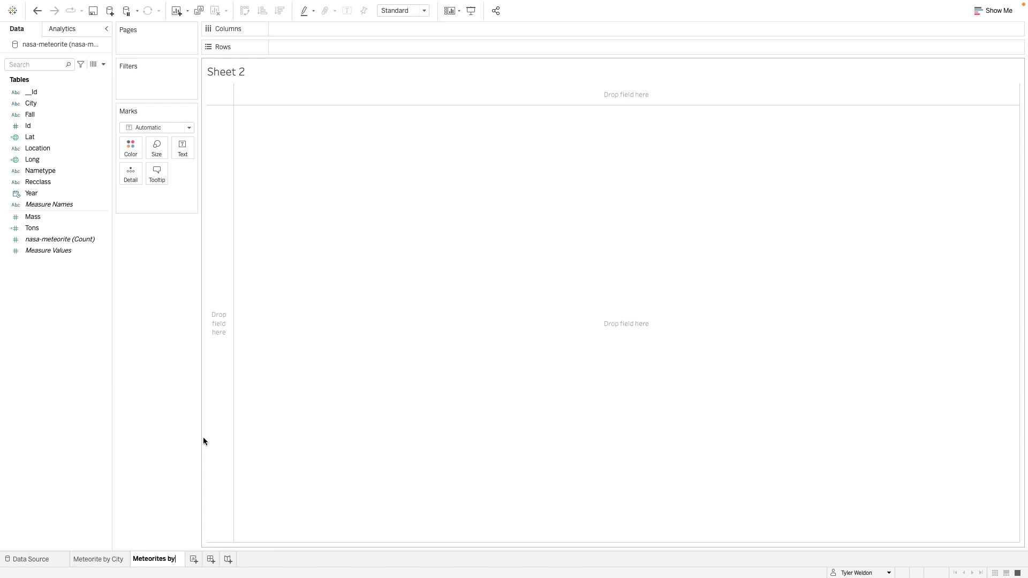
text( Location)
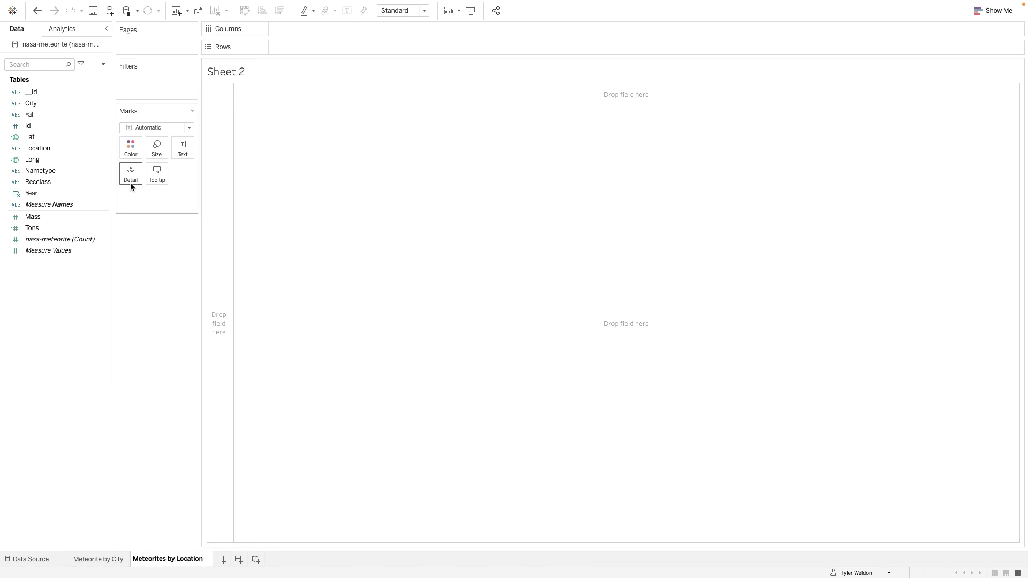
click(61, 309)
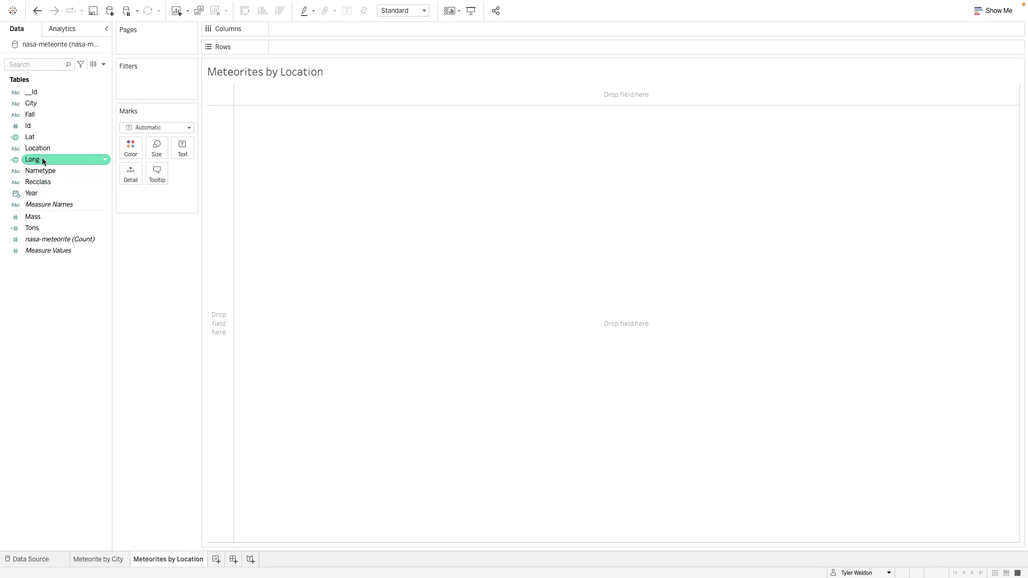
Map Long against Lat with marks sized by SUM(Tons), then enlarge the circles
drag(42, 159, 335, 29)
drag(45, 137, 309, 49)
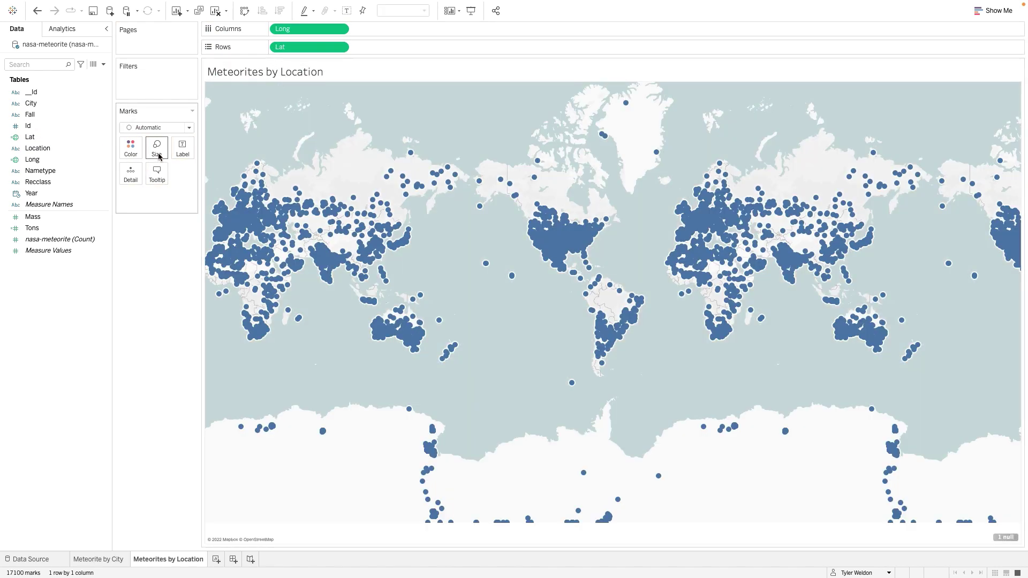
drag(51, 234, 158, 151)
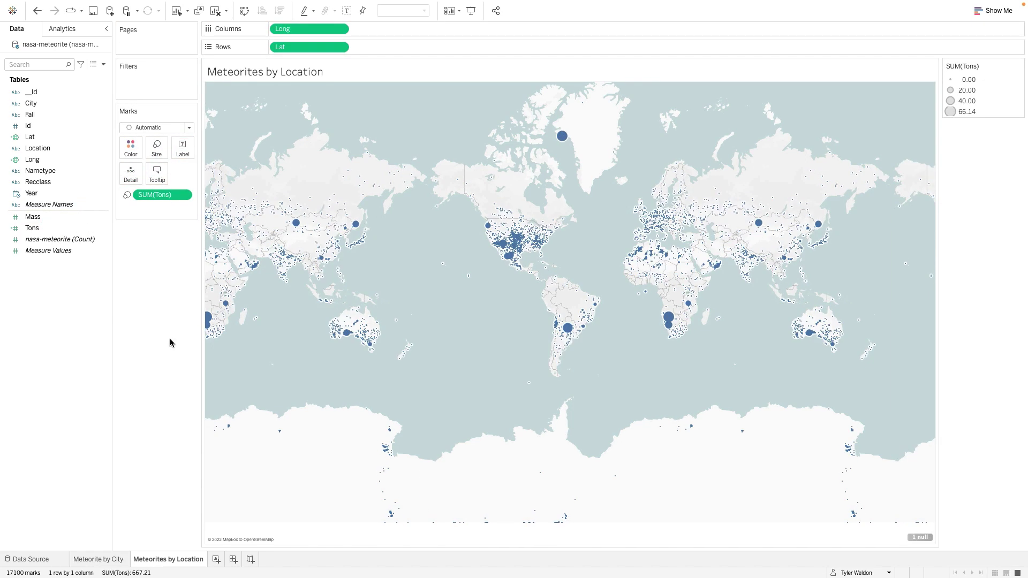
click(158, 151)
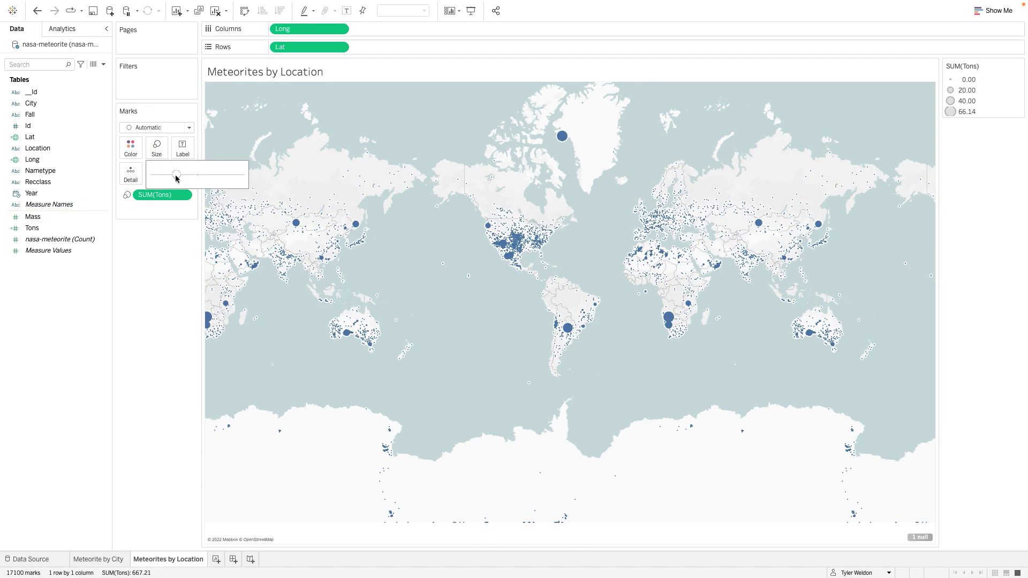
drag(175, 175, 194, 176)
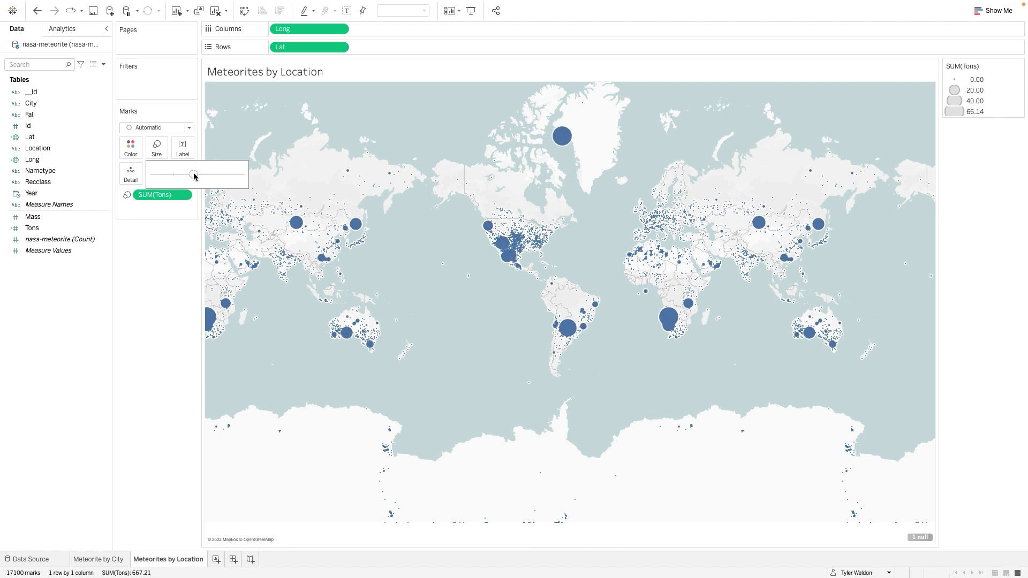
click(155, 265)
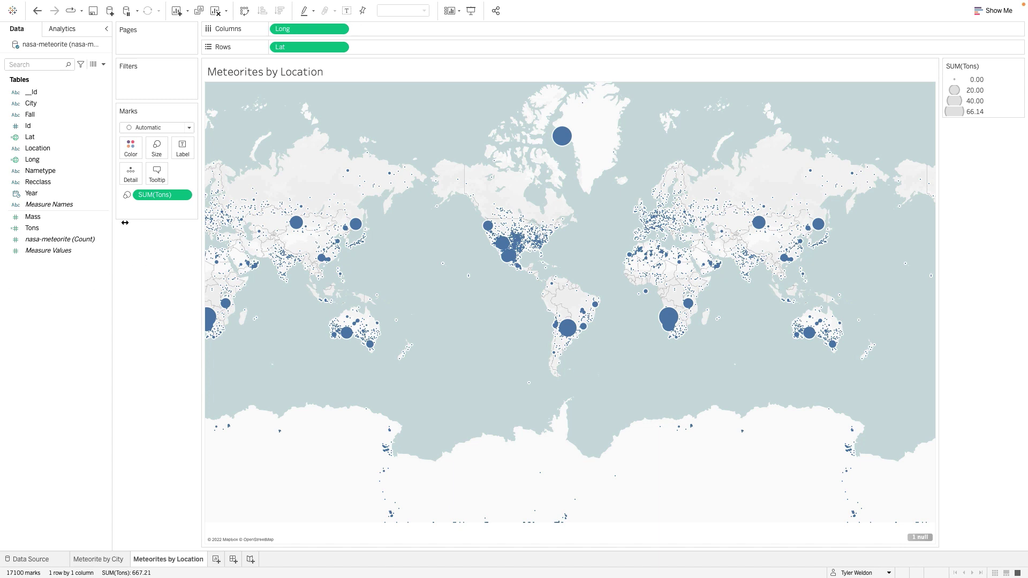
Colour the map marks by Fall (Fell blue, Found orange) and set opacity to 75%
drag(52, 117, 131, 151)
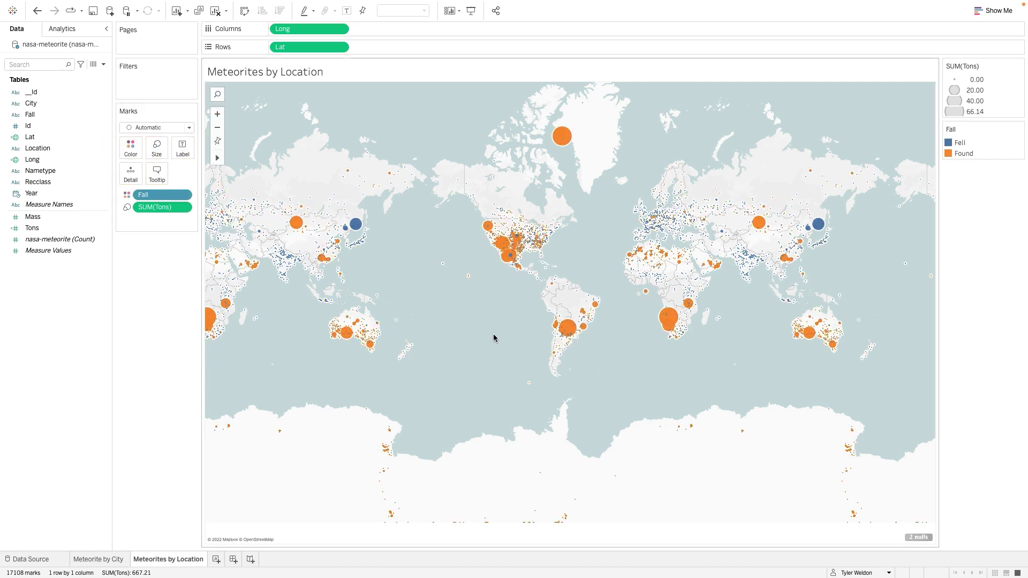
click(138, 154)
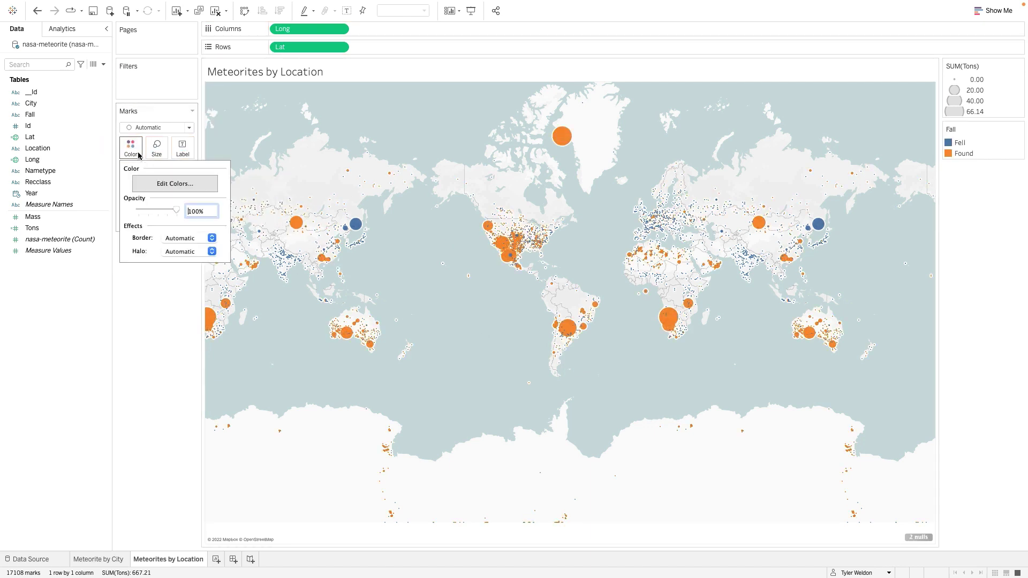
drag(177, 211, 168, 211)
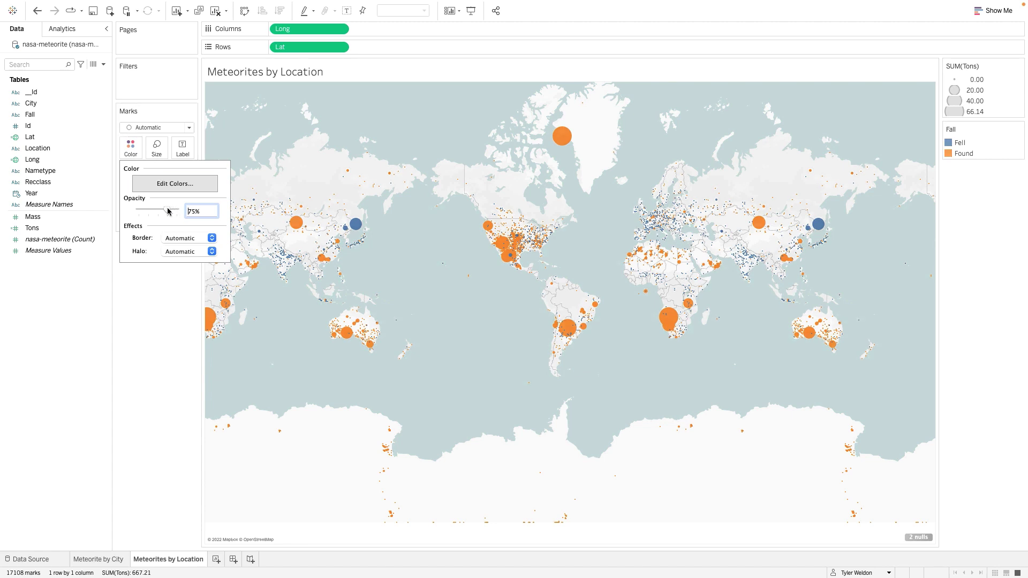
click(415, 245)
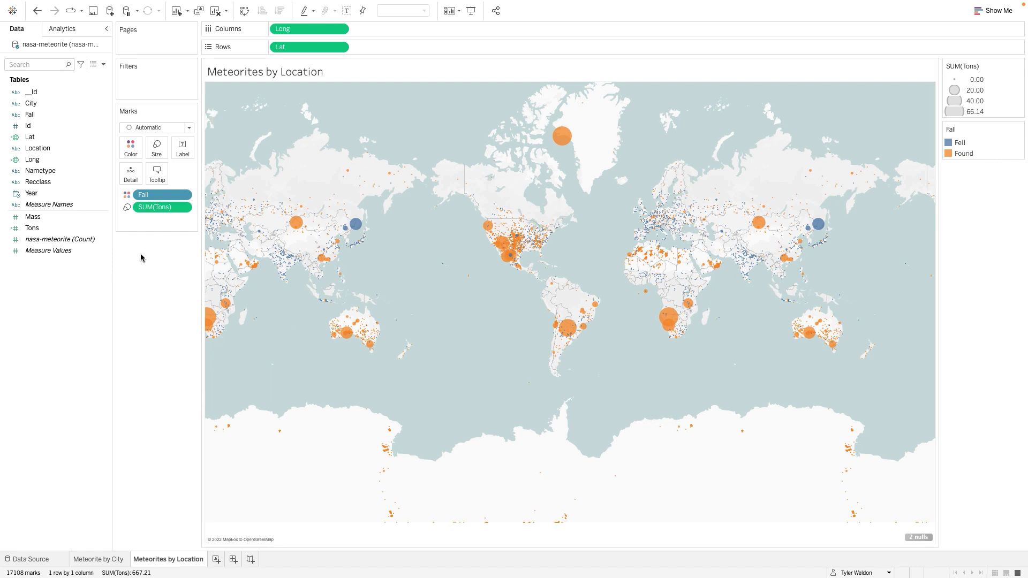
Add the City, Fall and Year fields to the map's Tooltip card
drag(50, 104, 158, 176)
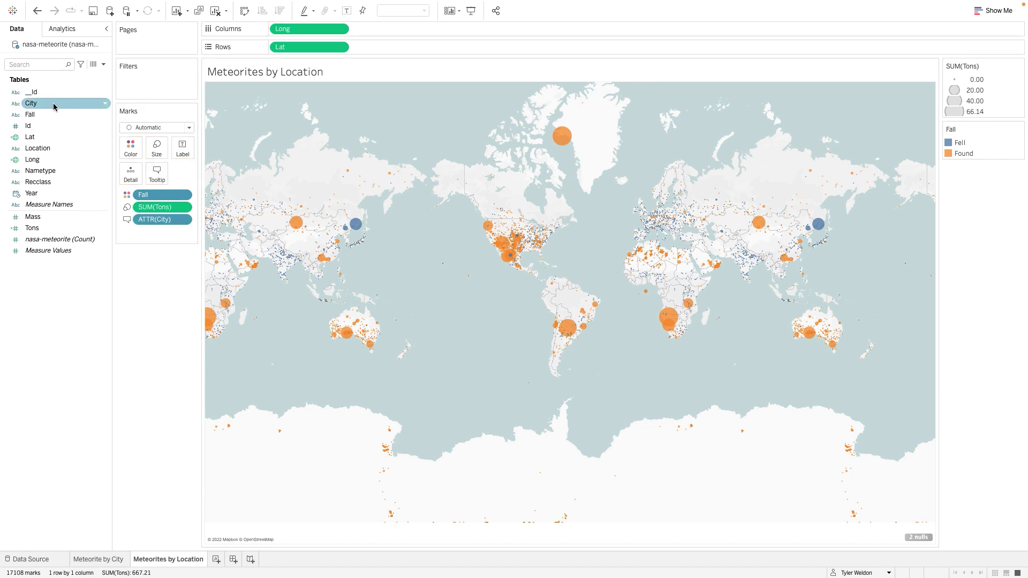
click(50, 115)
drag(50, 117, 159, 176)
click(32, 193)
drag(32, 193, 158, 179)
Relabel Fall as 'Fallen Status:' in the tooltip and delete the Lat, Long and Fall lines
click(158, 177)
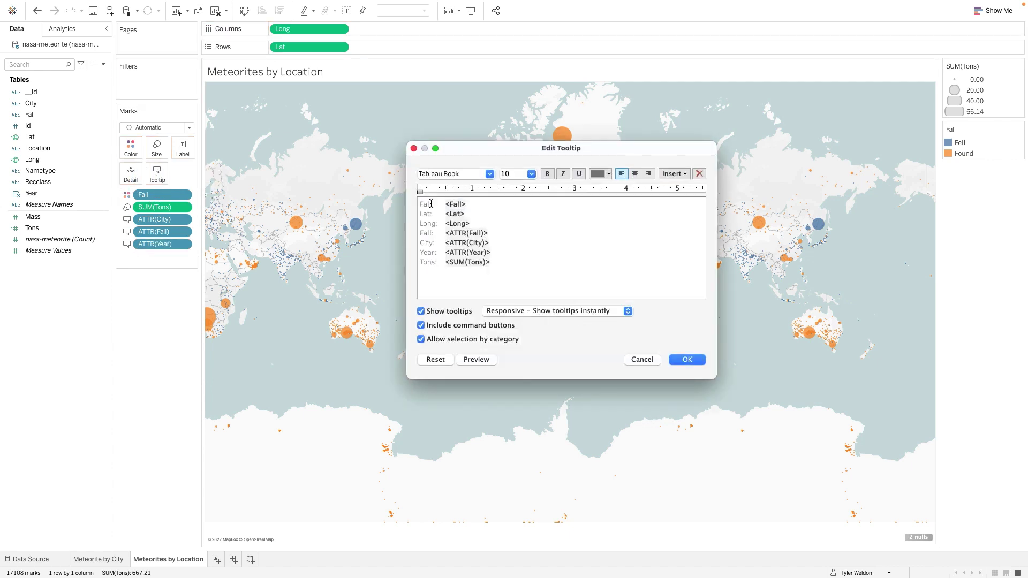
text(n Stat)
text(:)
drag(491, 234, 415, 219)
key(BackSpace)
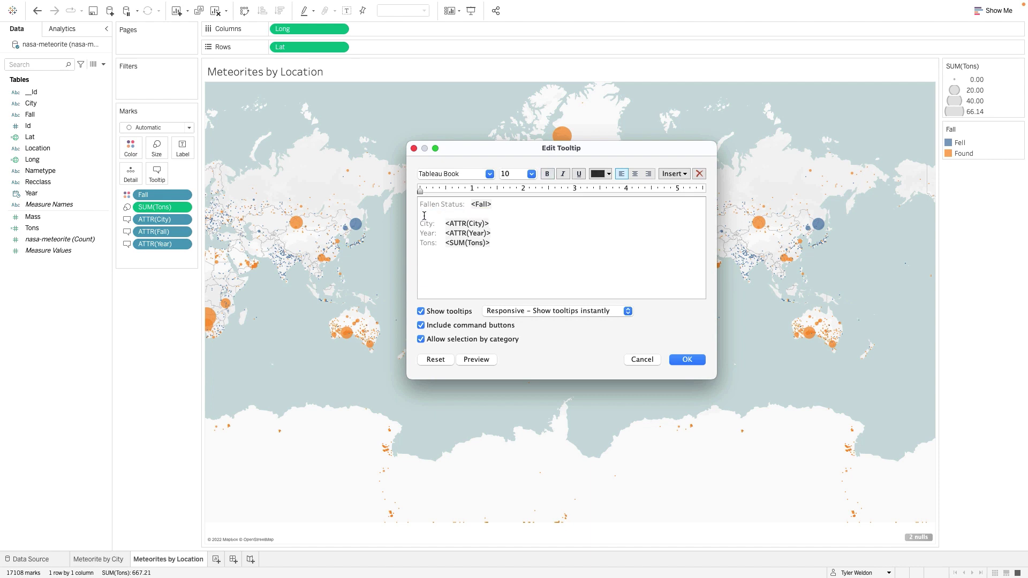
key(BackSpace)
Move the Fallen Status line below Tons and remove the empty first line
drag(420, 204, 507, 205)
key(ctrl+c)
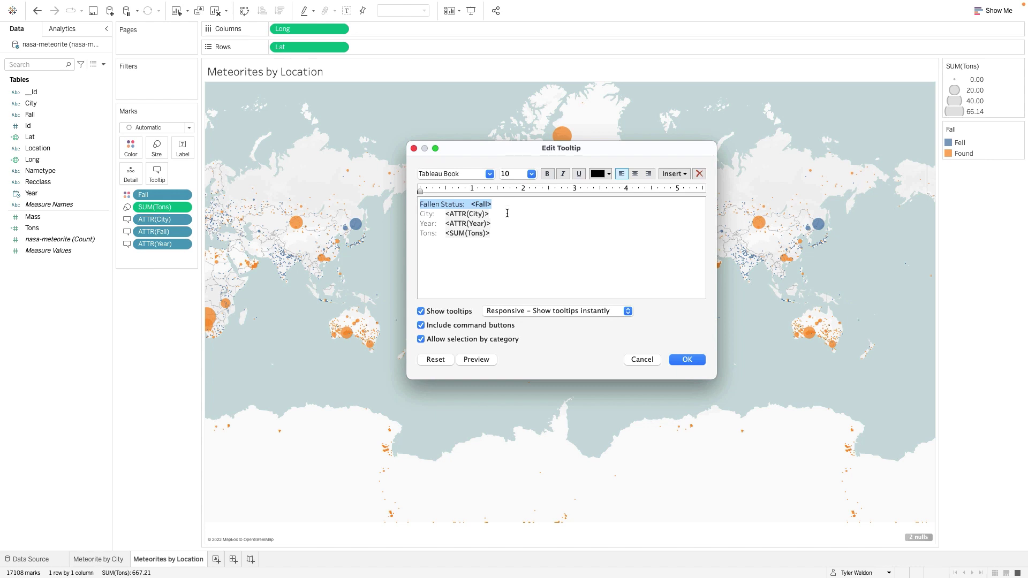
key(BackSpace)
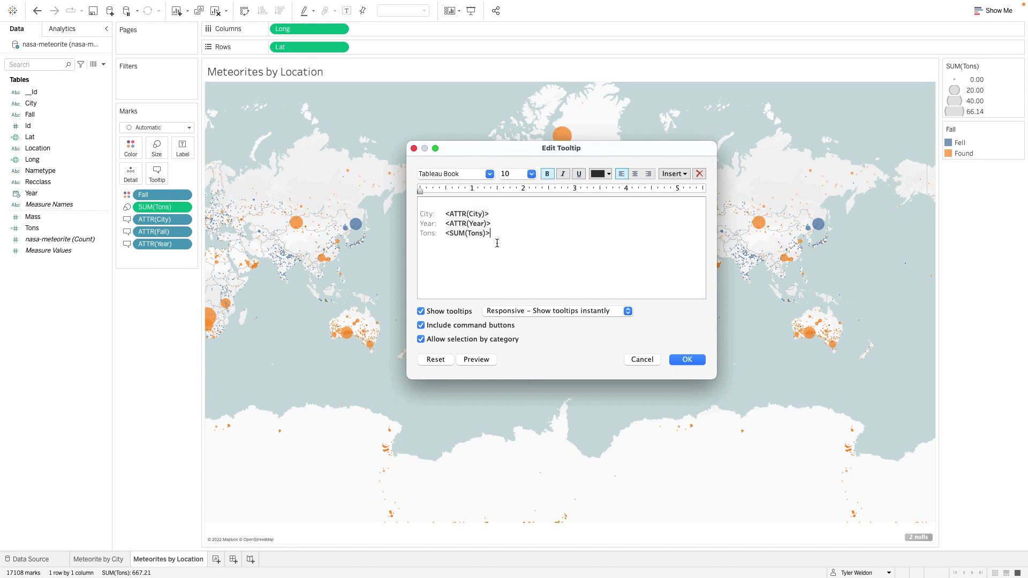
click(497, 243)
key(Return)
key(ctrl+v)
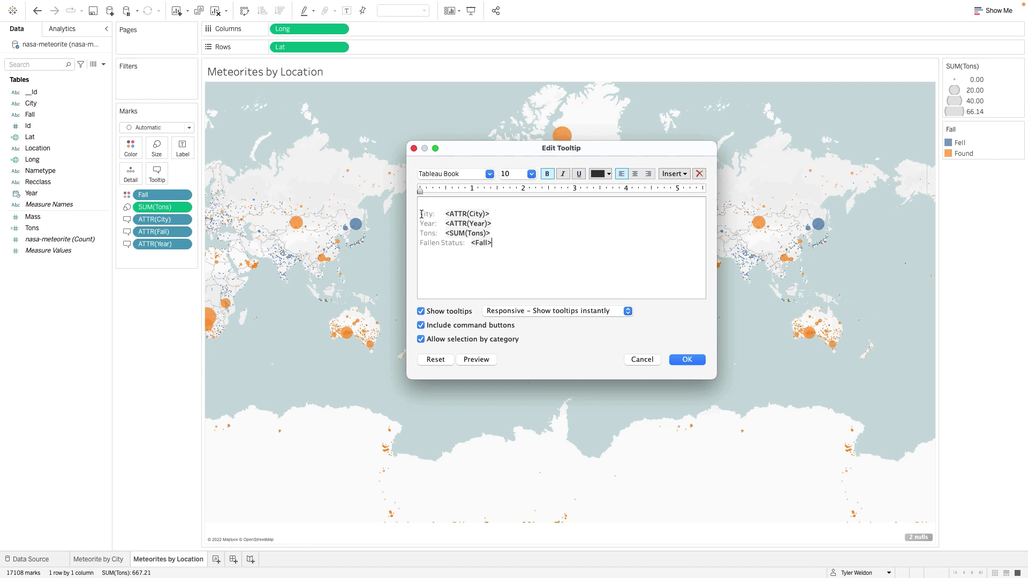
click(421, 215)
key(BackSpace)
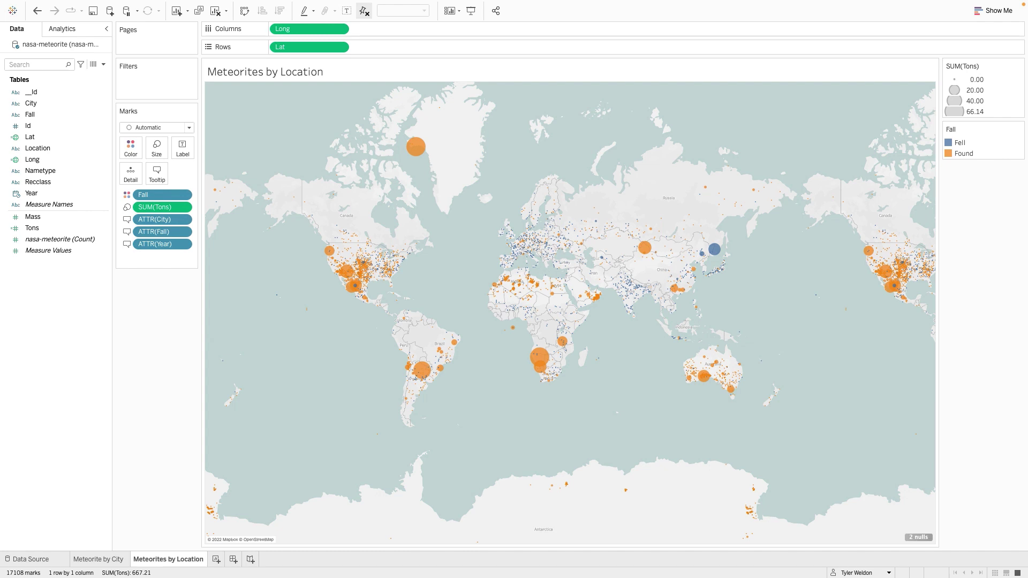
Add a new dashboard and rename it 'Space Division'
click(234, 560)
right_click(236, 559)
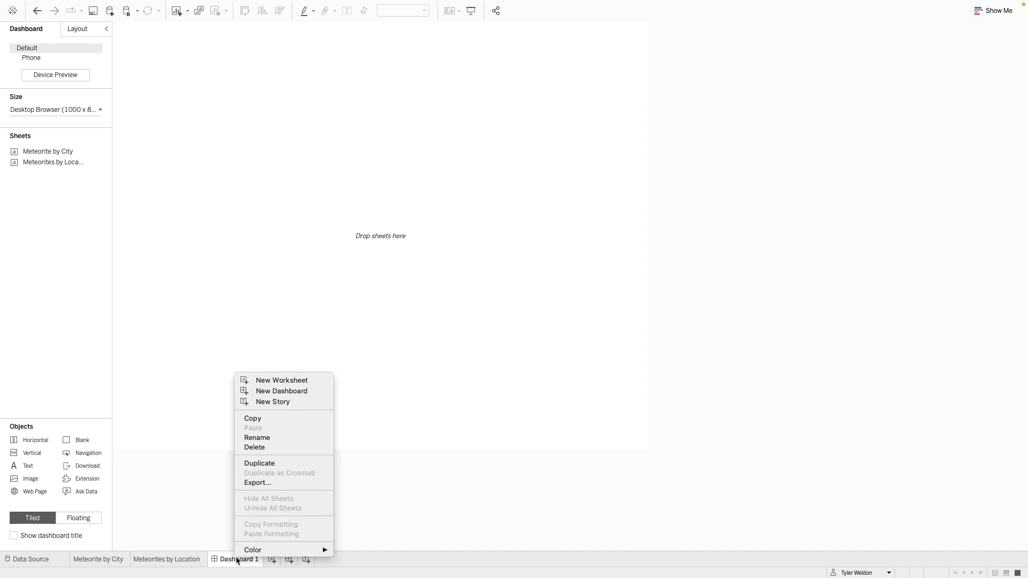
click(257, 438)
text(Space Div)
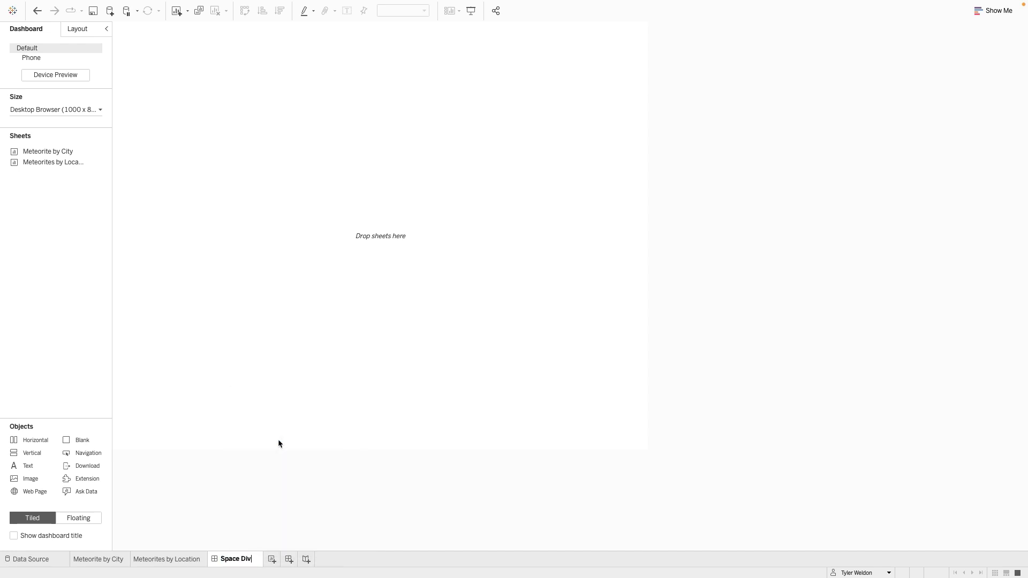
text(ision)
click(269, 484)
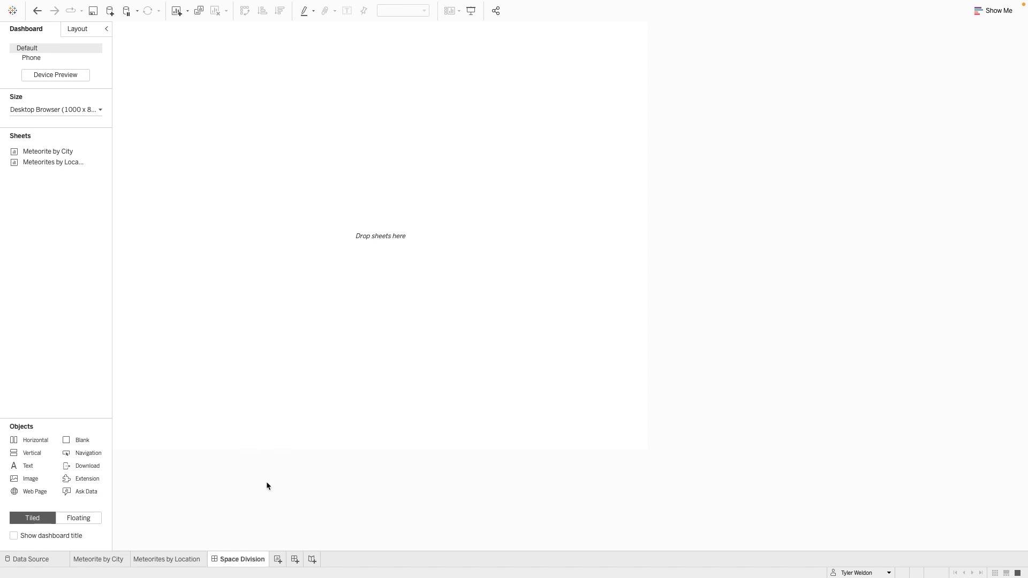
Turn on the dashboard title and stack the Meteorite by City chart above the Meteorites by Location map
click(62, 540)
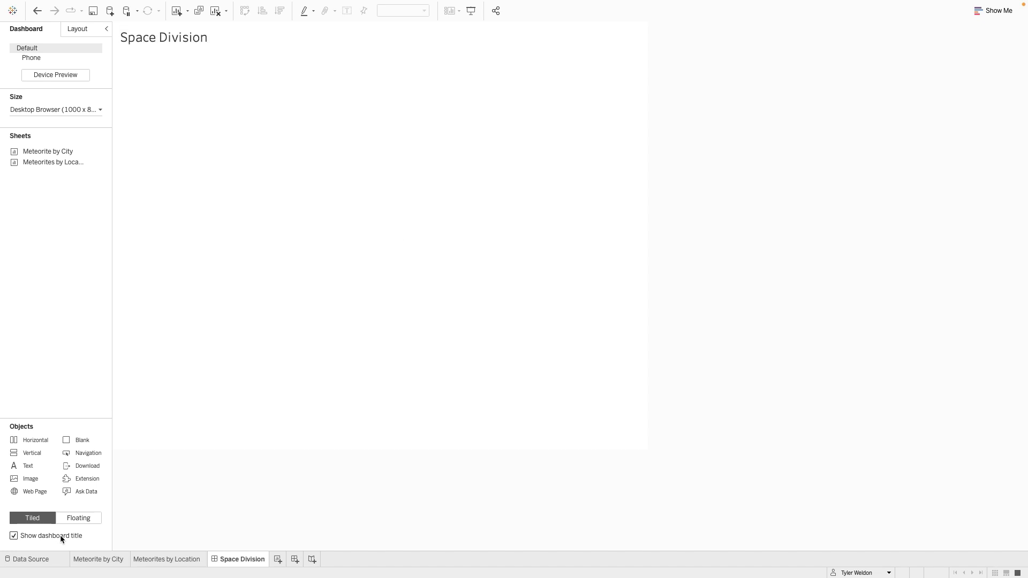
double_click(57, 151)
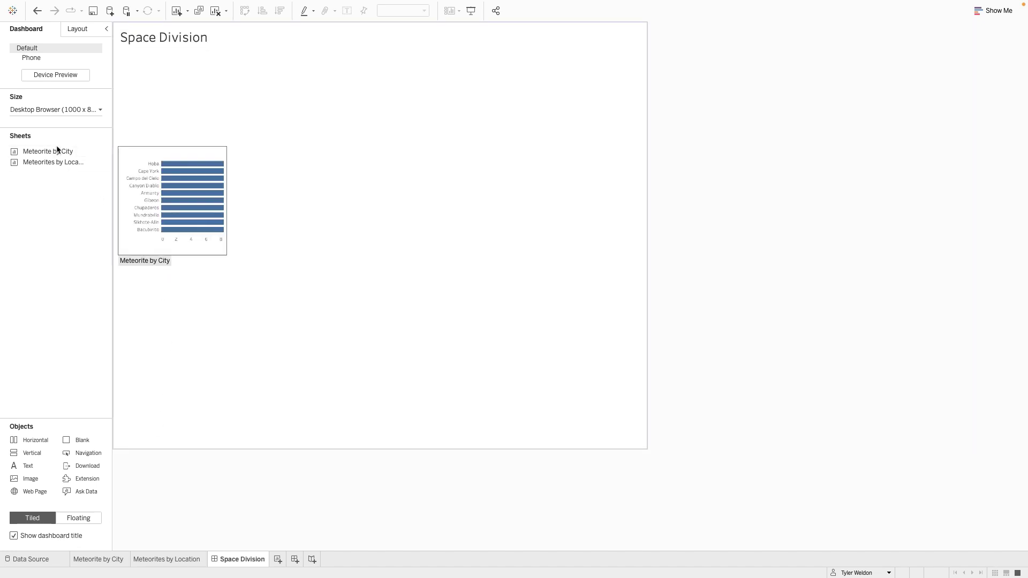
drag(57, 151, 175, 132)
drag(57, 162, 371, 311)
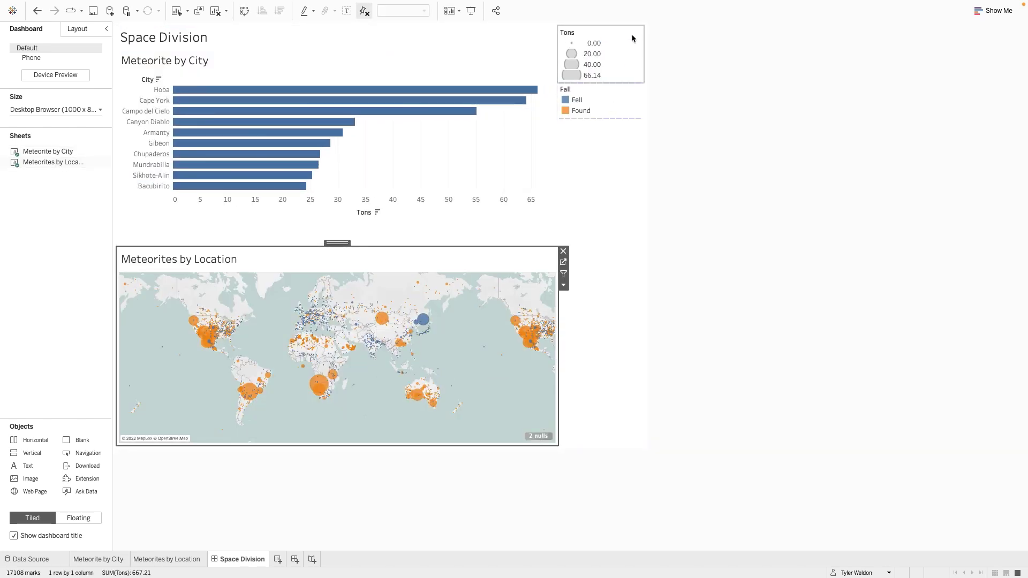
Remove the Tons size legend from the Space Division dashboard, keeping the Fall colour legend
click(629, 33)
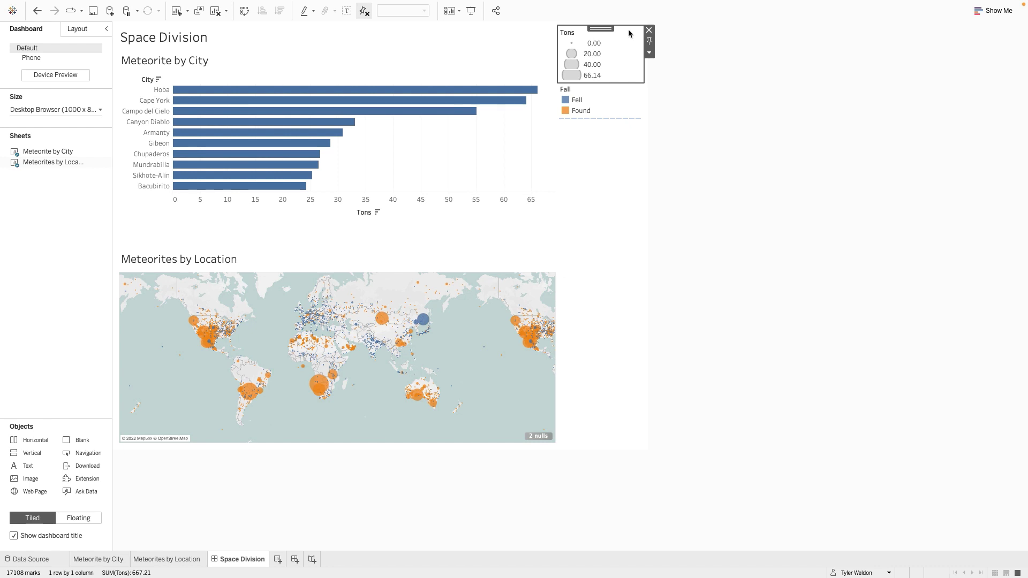
click(651, 53)
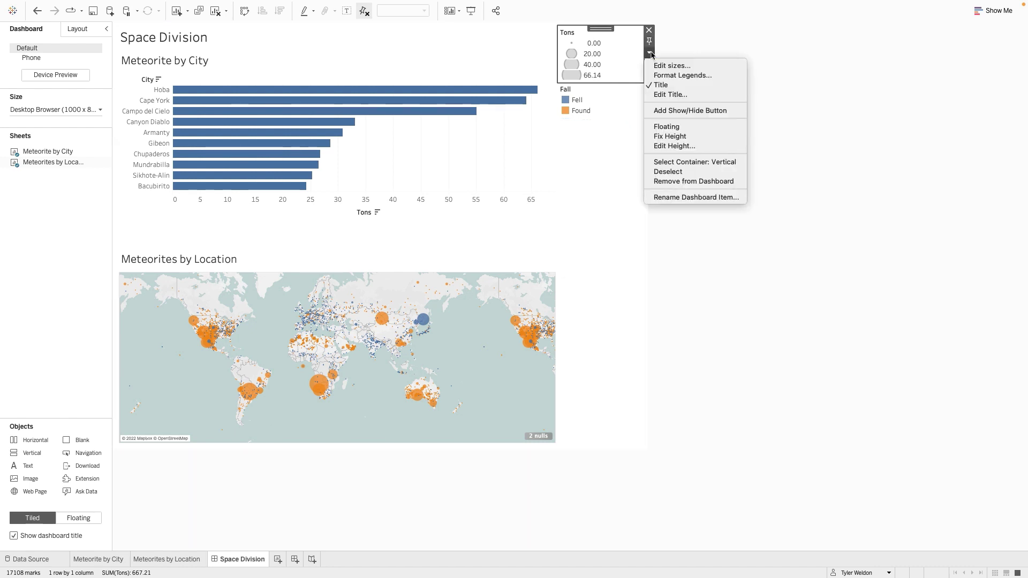
click(717, 183)
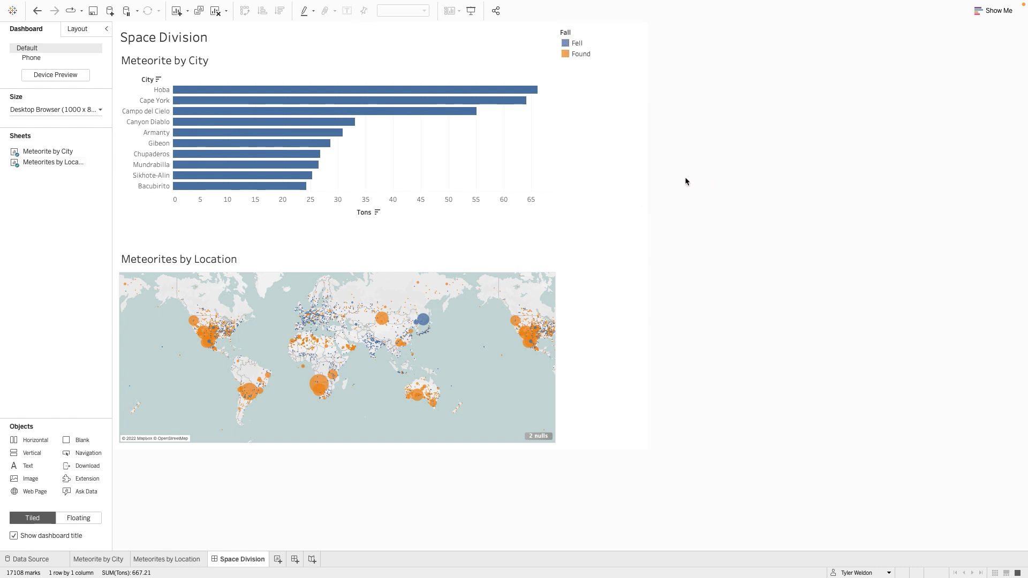
Move the Fall legend beside the location map and drag the divider right to widen the map
click(603, 30)
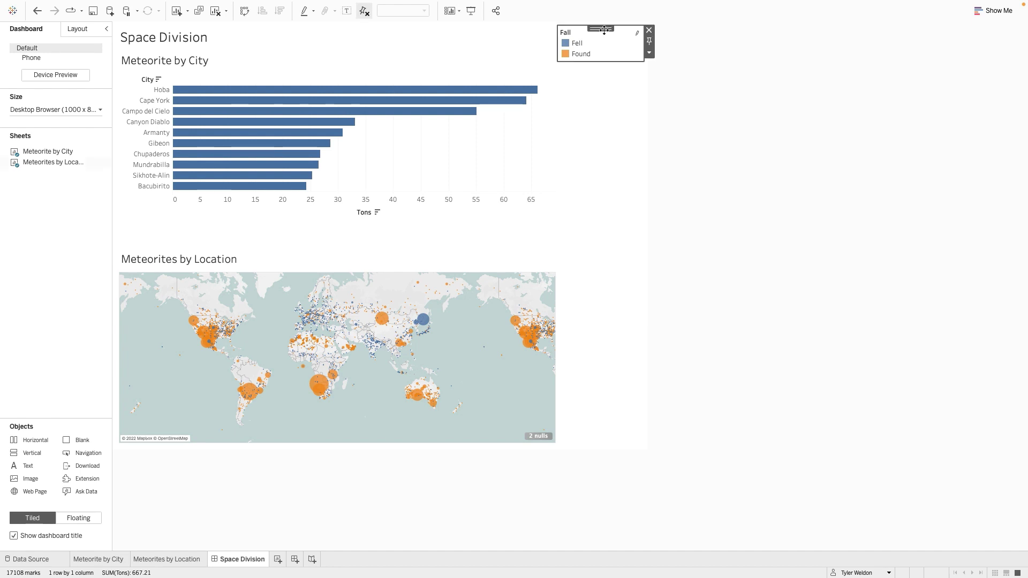
drag(605, 29, 542, 337)
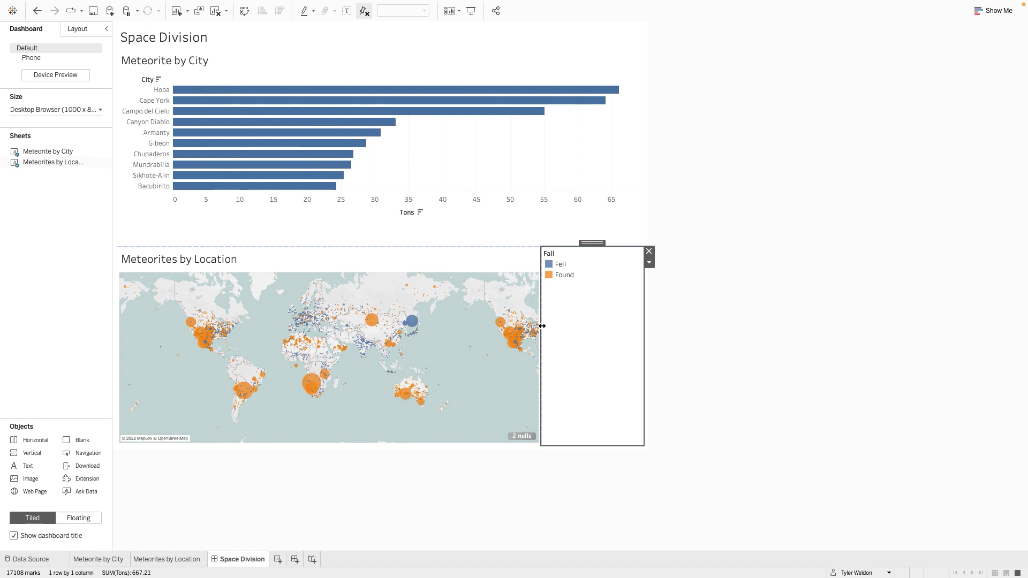
drag(540, 326, 571, 324)
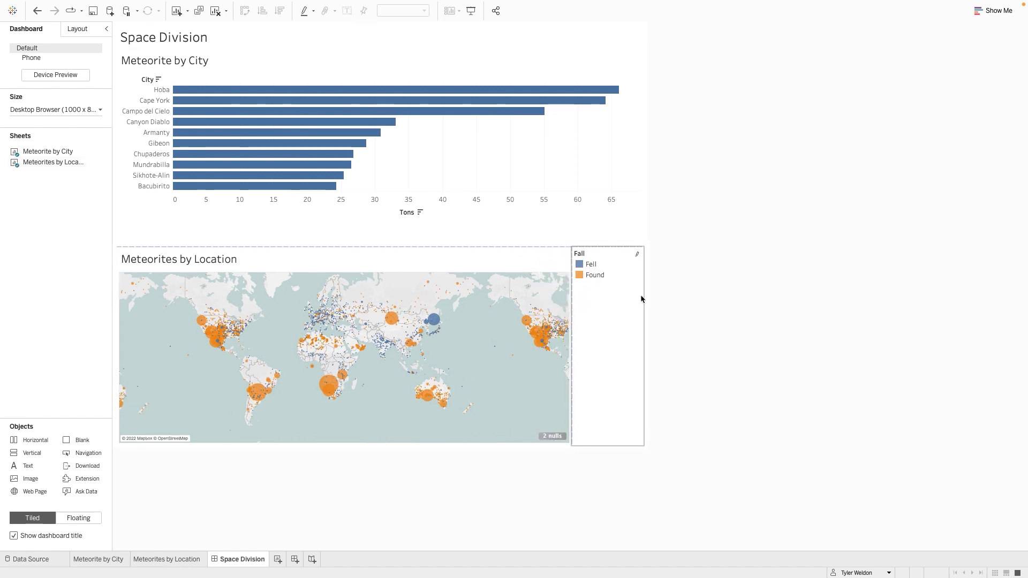